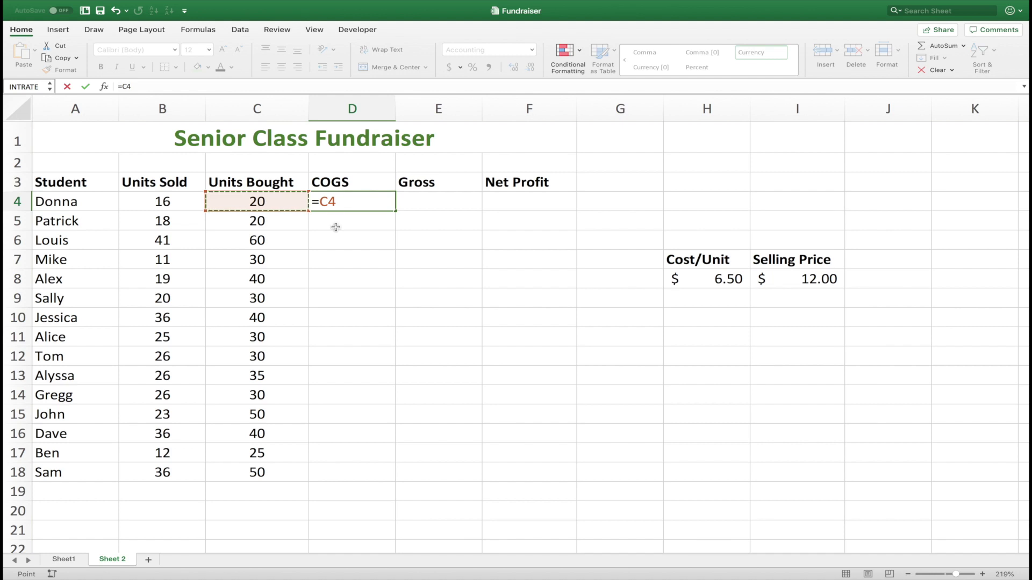
# Step: Complete D4's formula as =C4*H8 by multiplying by the Cost/Unit cell H8
pyautogui.write('*')
pyautogui.click(704, 281)
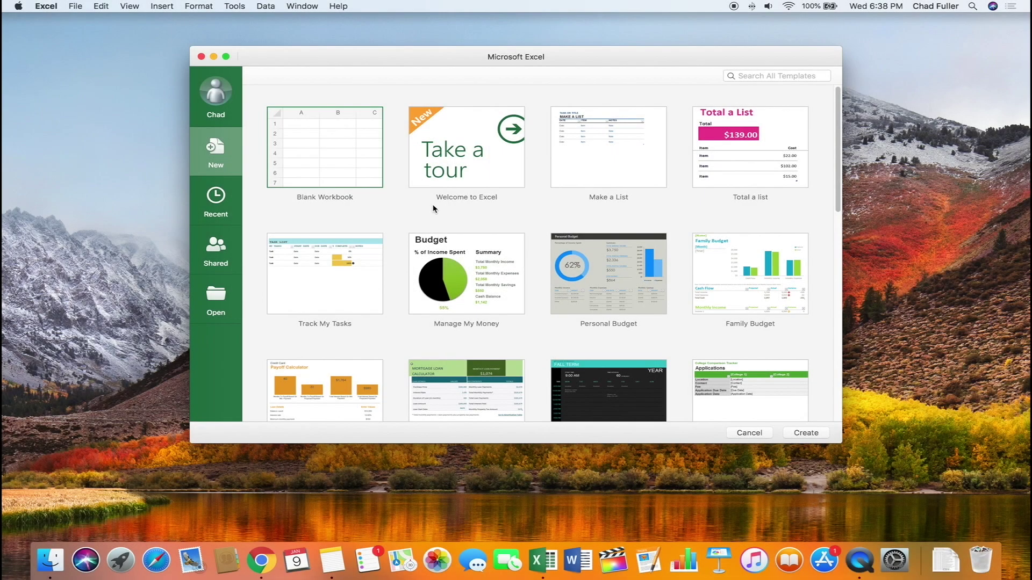
pyautogui.scroll(-3, 443, 208)
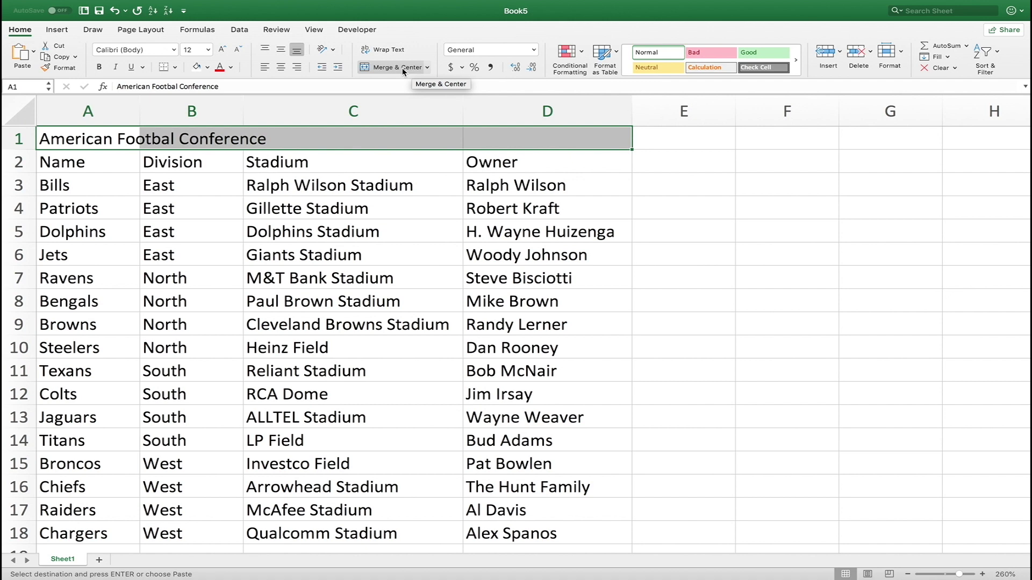
# Step: Center the title across columns A–D and fill 1960 down the Founded column to row 18
pyautogui.click(403, 70)
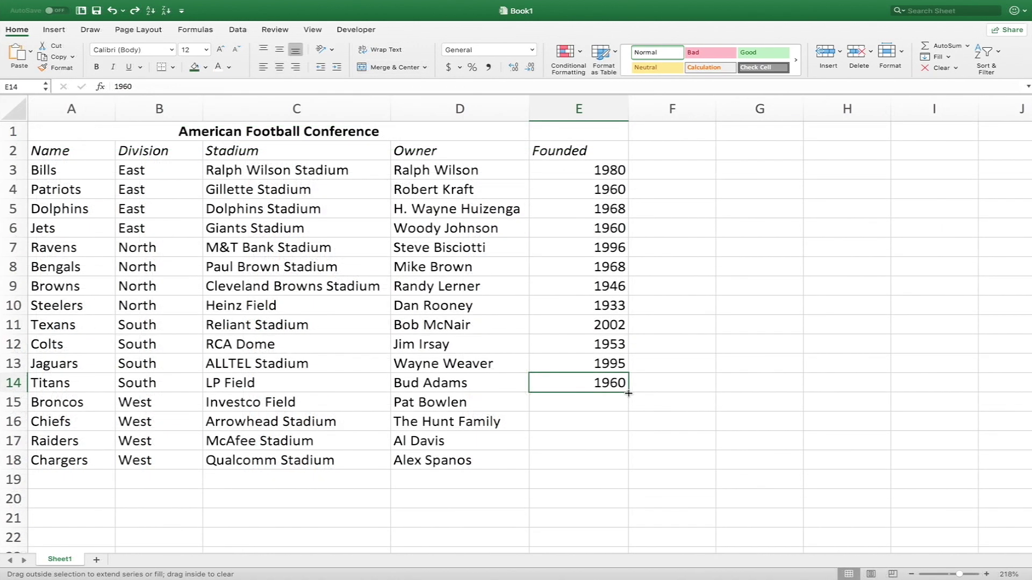
pyautogui.moveTo(628, 393); pyautogui.dragTo(626, 462)
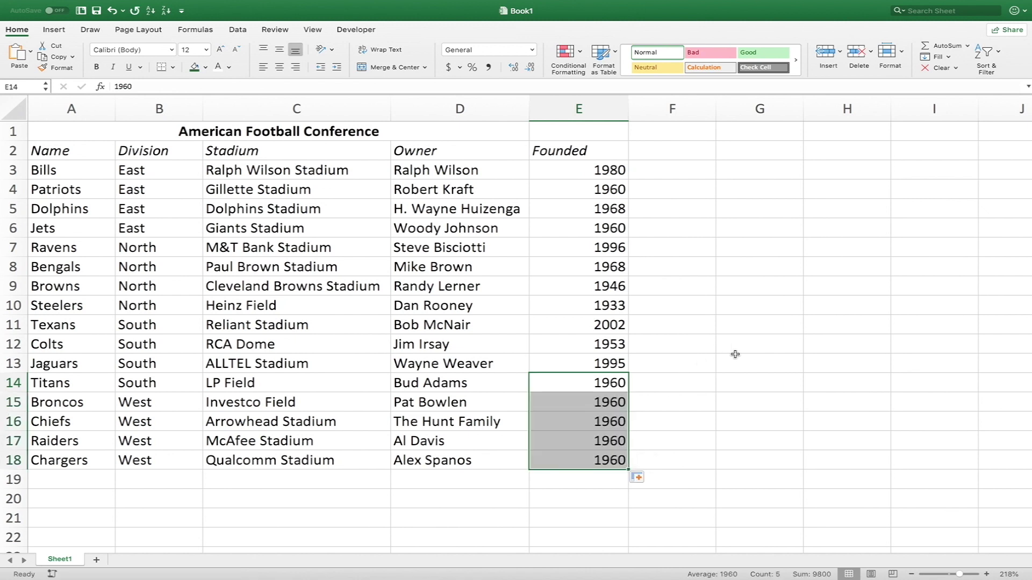
pyautogui.click(690, 369)
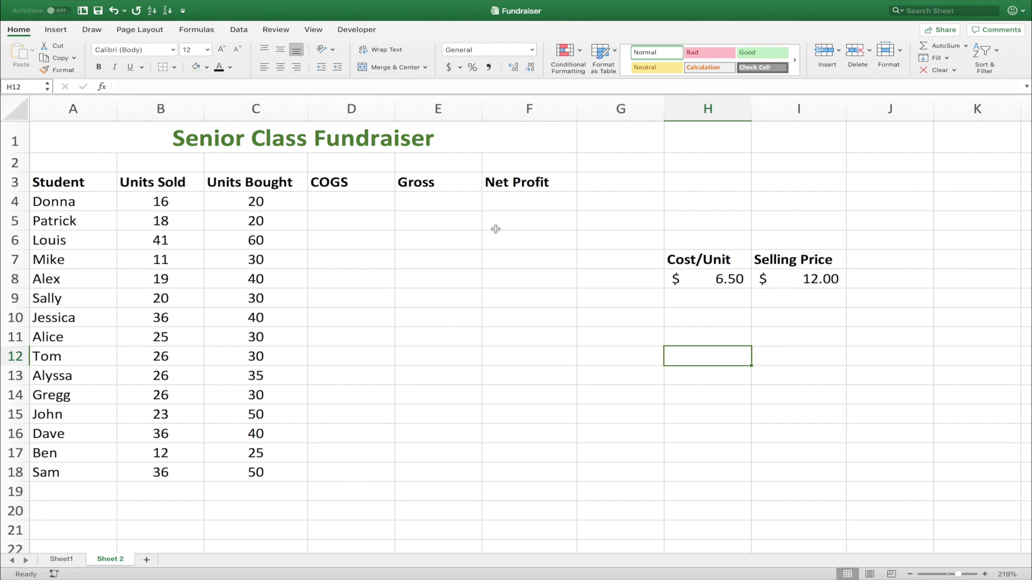
# Step: Enter =C4*H8 in D4, showing $130.00 COGS for the first student
pyautogui.click(340, 205)
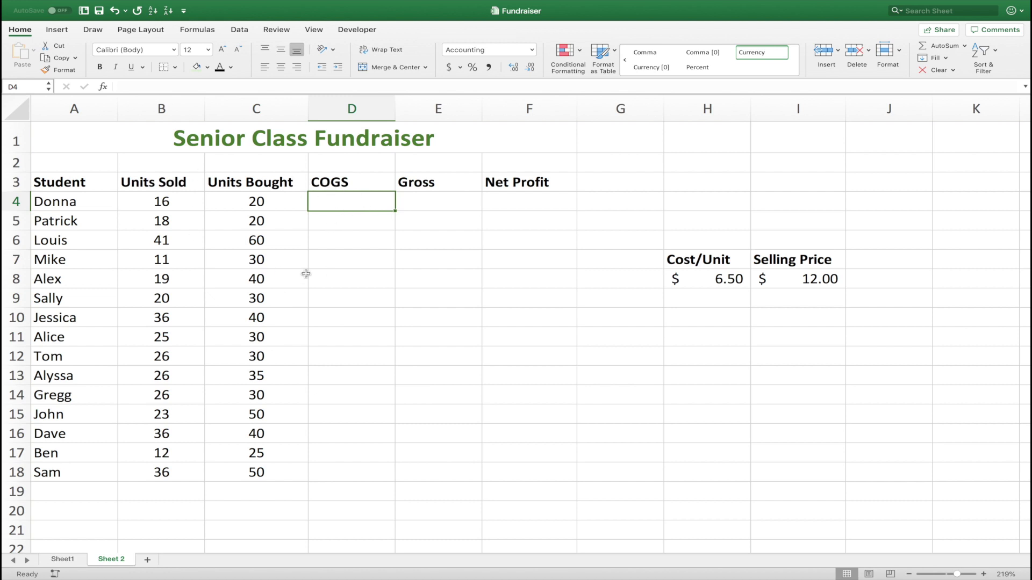
pyautogui.press('Return')
pyautogui.click(350, 204)
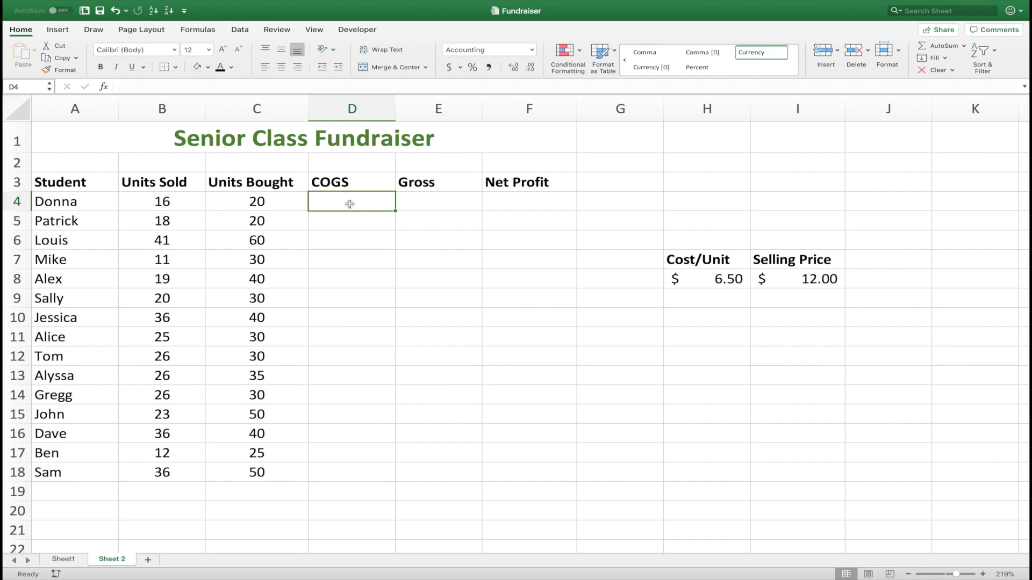
pyautogui.write('=')
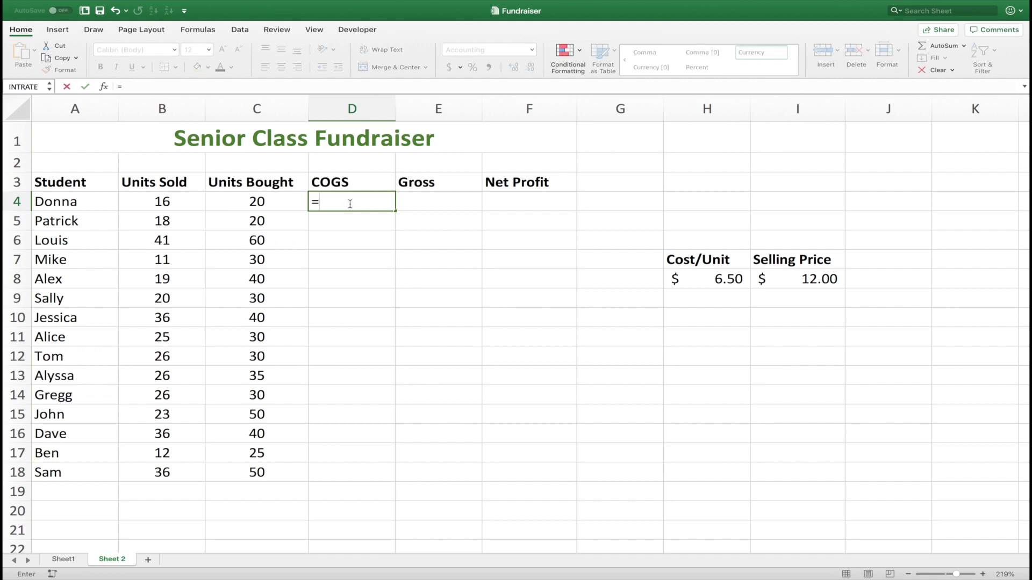
pyautogui.click(278, 204)
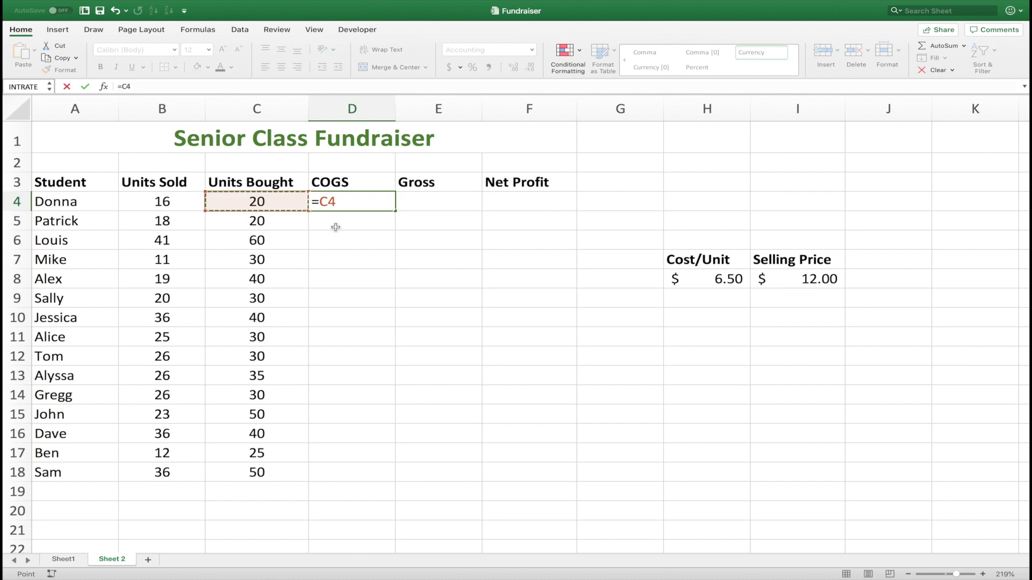
pyautogui.write('*')
pyautogui.click(704, 281)
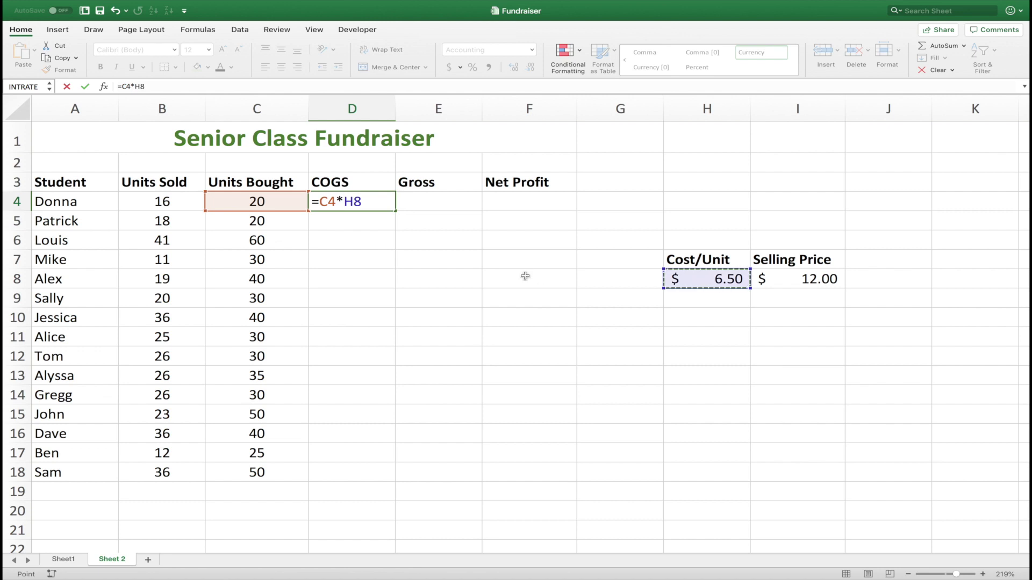
pyautogui.press('Return')
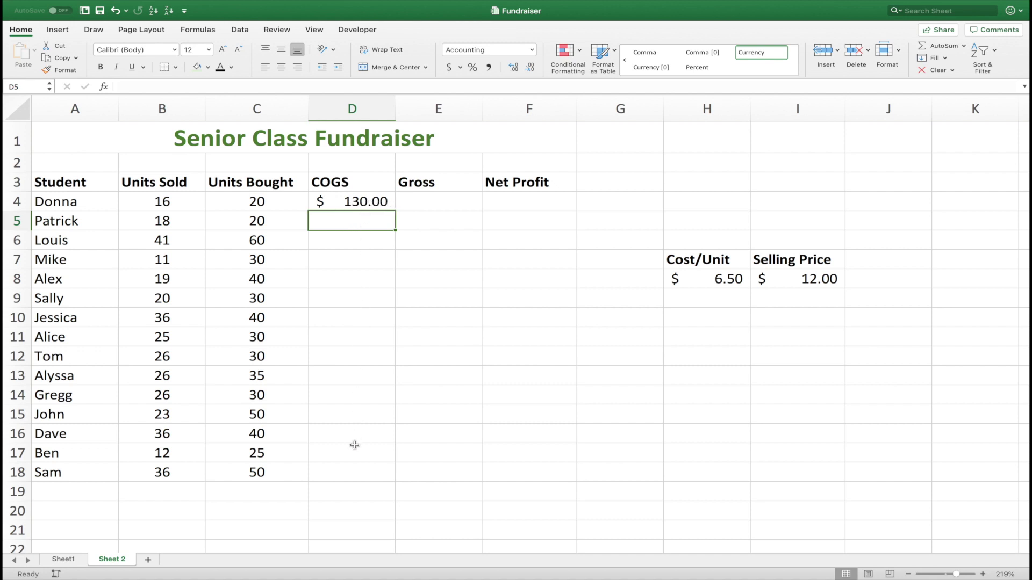
# Step: Copy D4's COGS formula down to D18, leaving the copied cells showing $ -
pyautogui.click(381, 204)
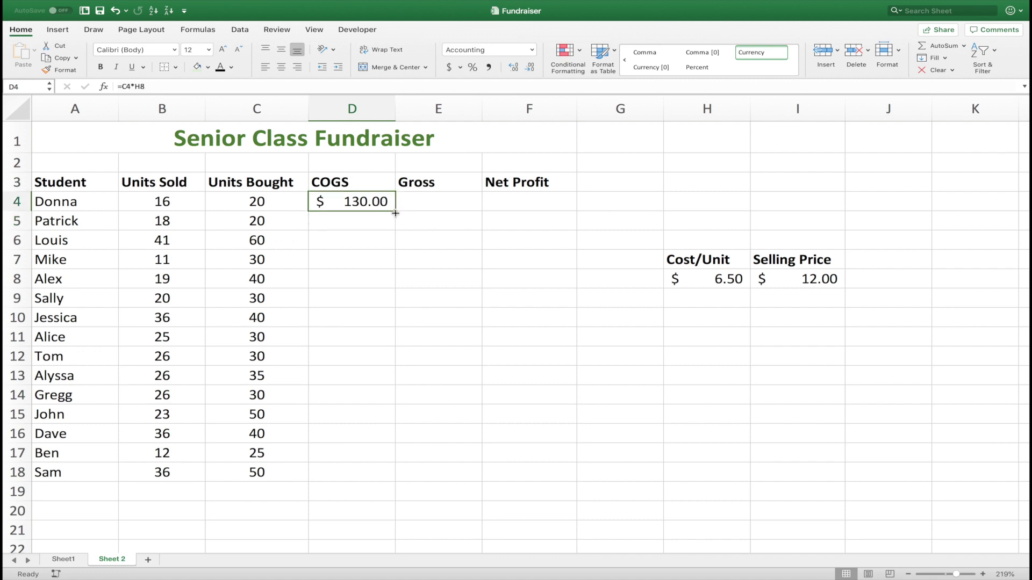
pyautogui.moveTo(396, 211); pyautogui.dragTo(396, 480)
pyautogui.moveTo(334, 223); pyautogui.dragTo(337, 474)
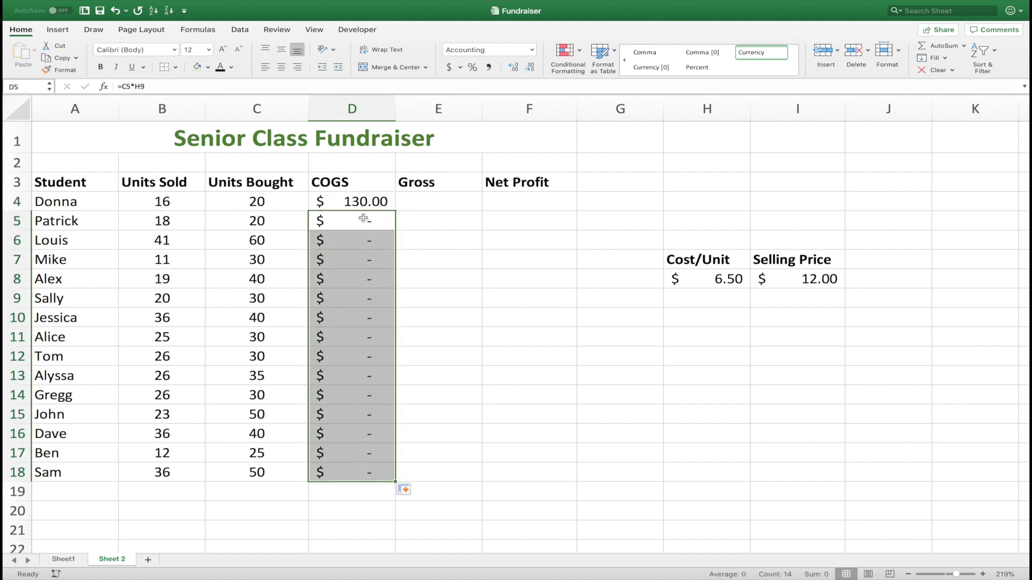
pyautogui.click(358, 201)
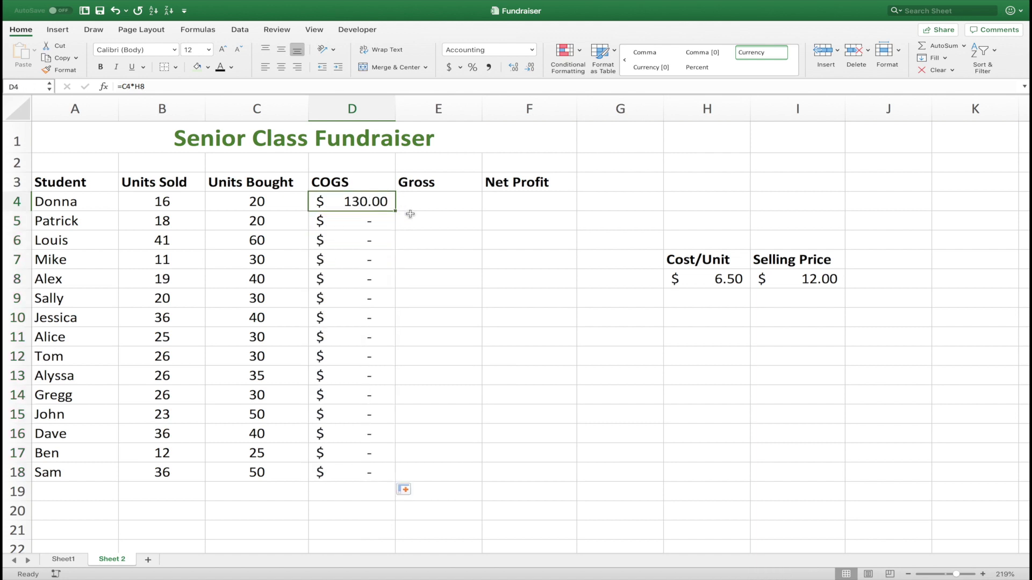
# Step: Inspect the copied formulas in D5 and D10 to see the shifted H references
pyautogui.click(350, 226)
pyautogui.doubleClick(374, 224)
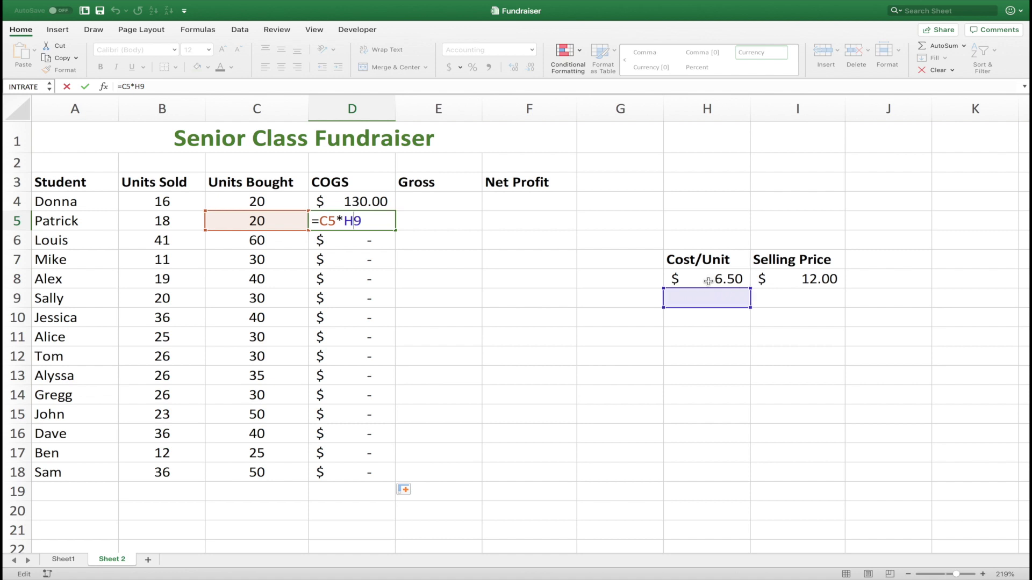
pyautogui.click(348, 330)
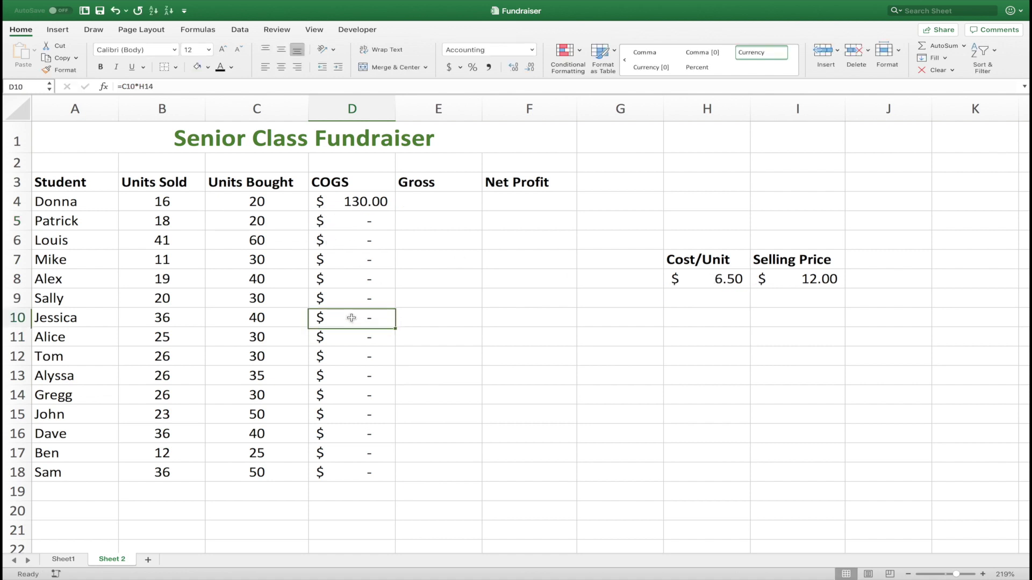
pyautogui.doubleClick(351, 319)
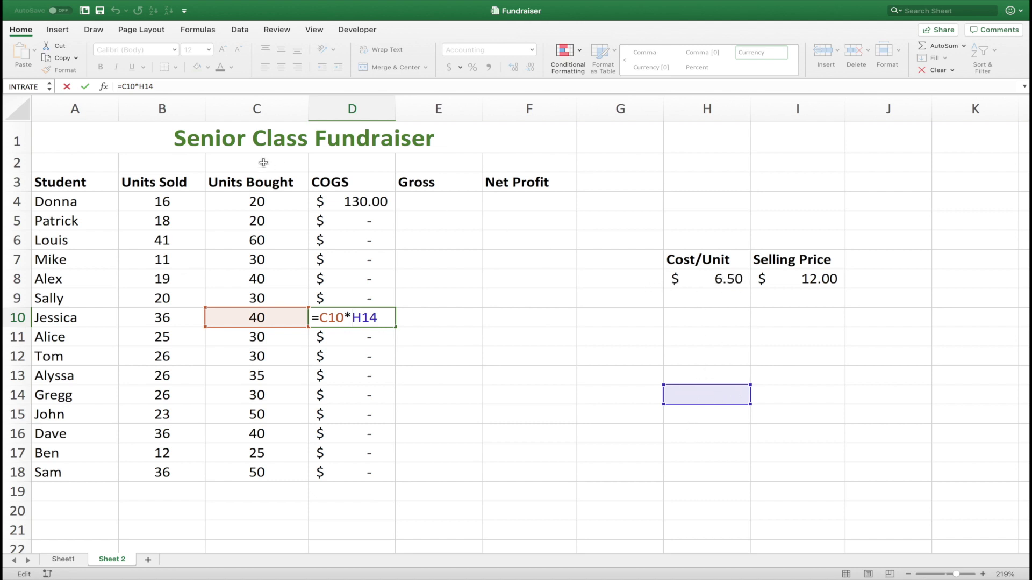
pyautogui.click(85, 86)
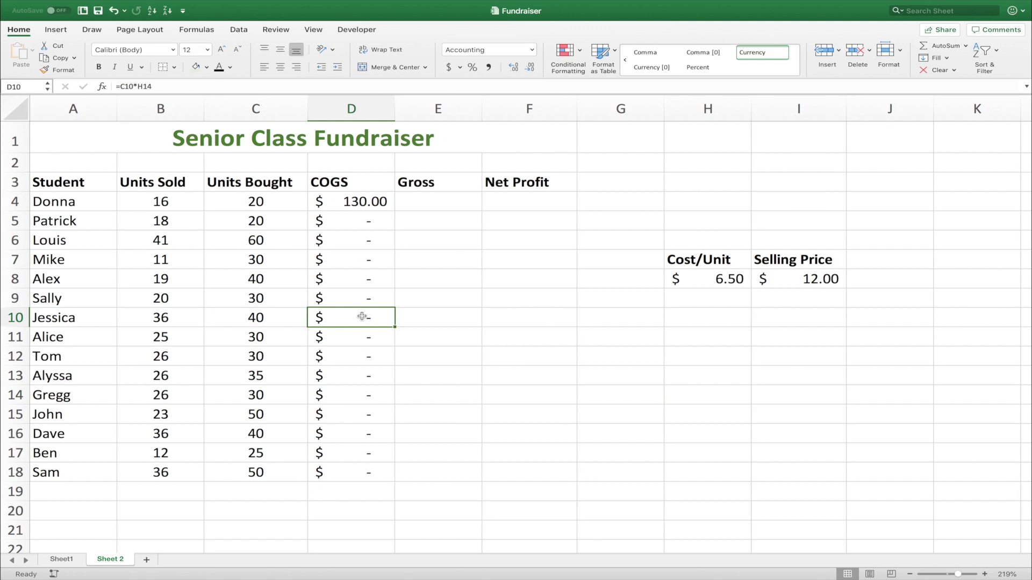
pyautogui.click(364, 203)
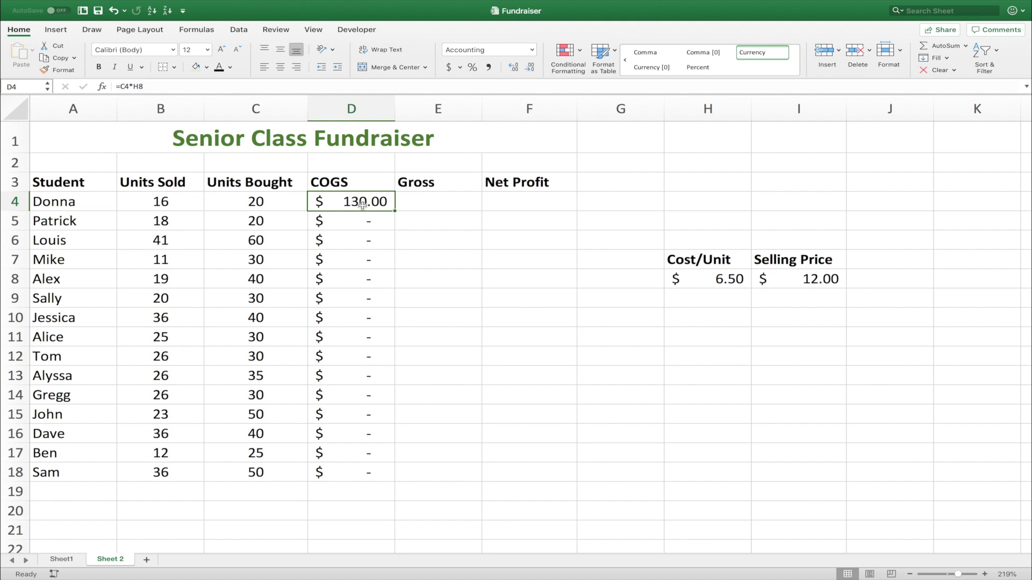
# Step: Rebuild D4 as =C4*$H$8 so the cost per unit reference is absolute
pyautogui.press('Delete')
pyautogui.write('=')
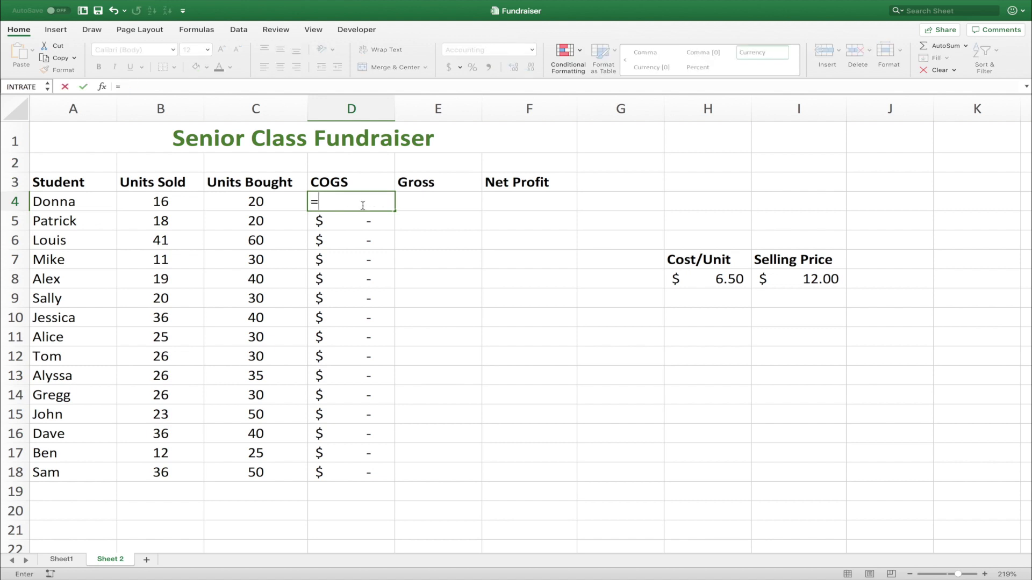
pyautogui.click(272, 202)
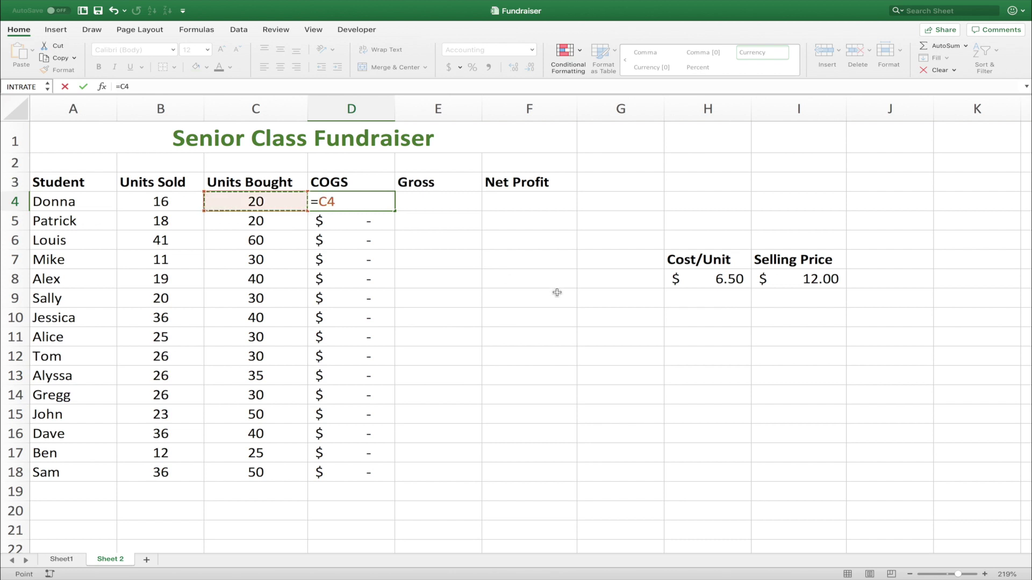
pyautogui.write('*')
pyautogui.click(702, 282)
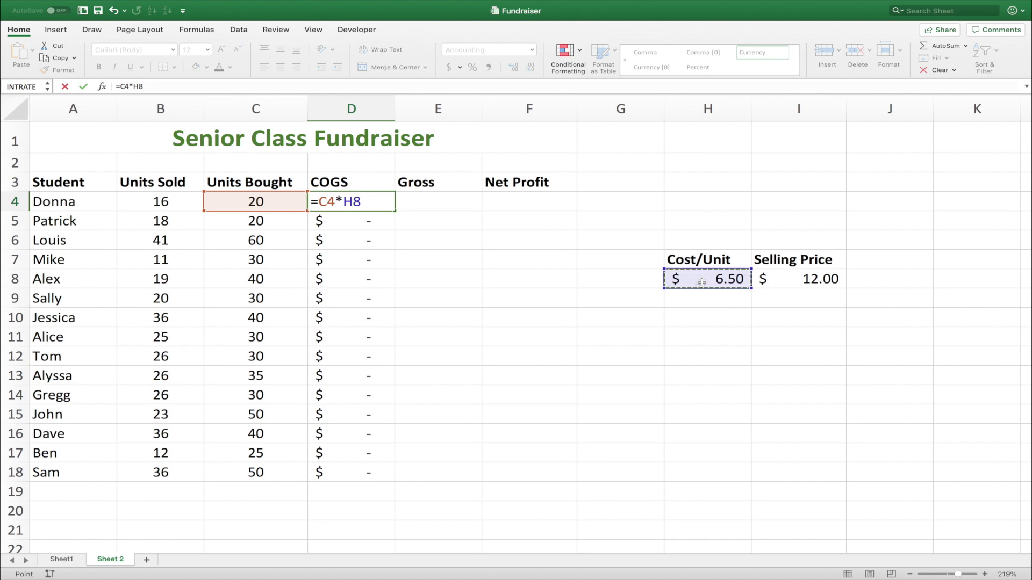
pyautogui.click(344, 202)
pyautogui.write('$H')
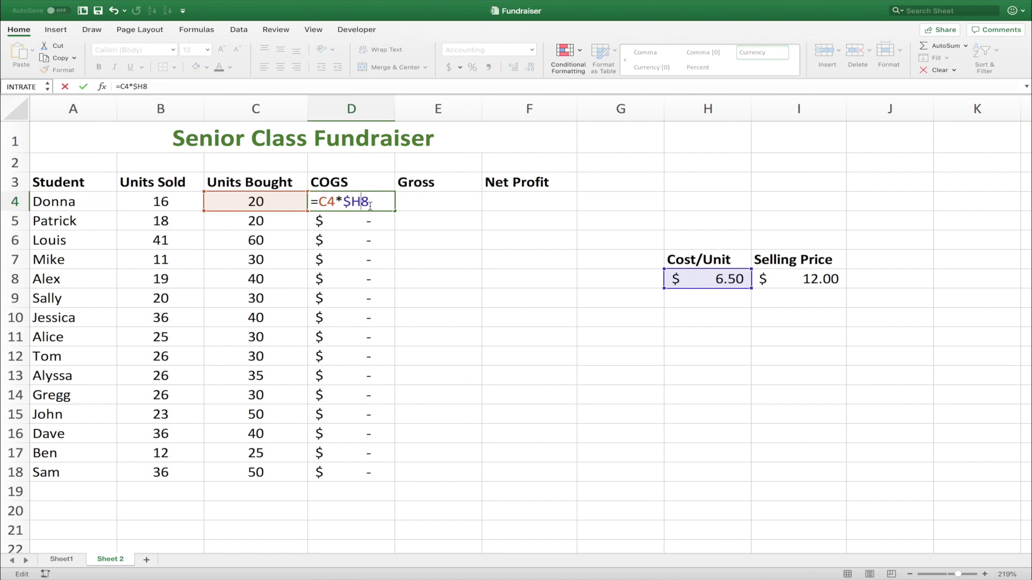
pyautogui.write('$')
pyautogui.press('Return')
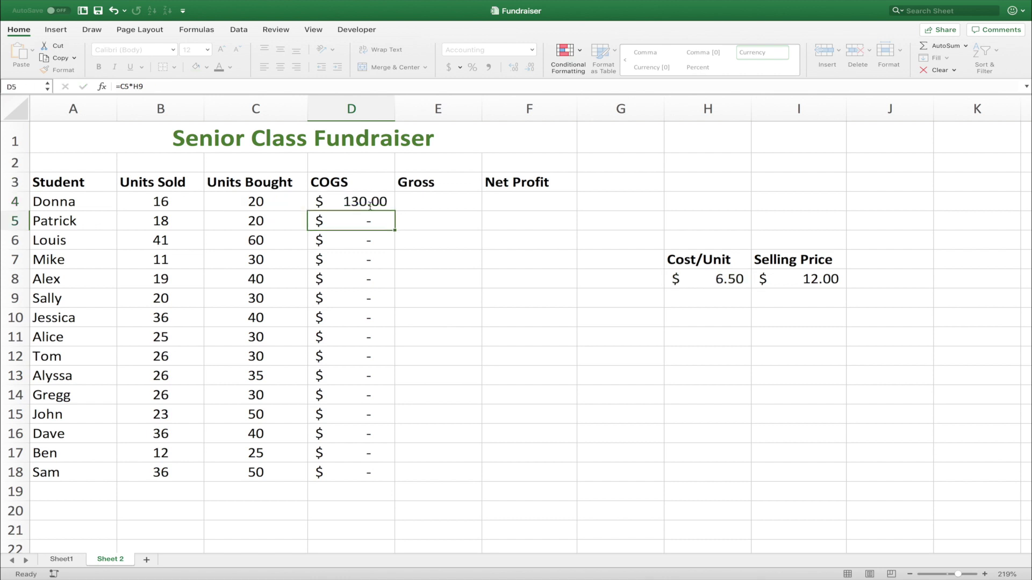
# Step: Copy D4's formula down to D18, giving COGS values like $390.00 and $325.00
pyautogui.click(381, 204)
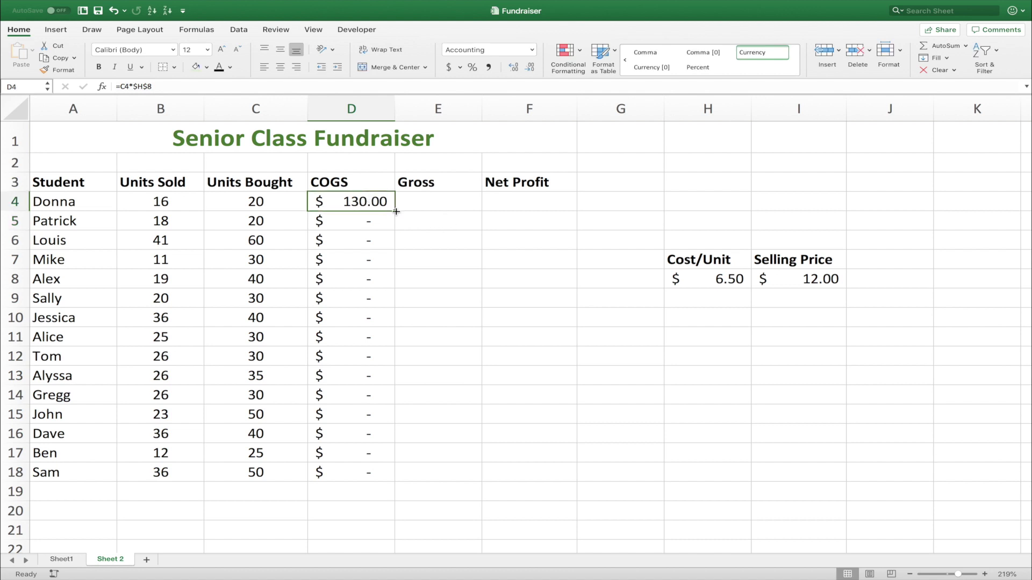
pyautogui.moveTo(396, 212); pyautogui.dragTo(401, 478)
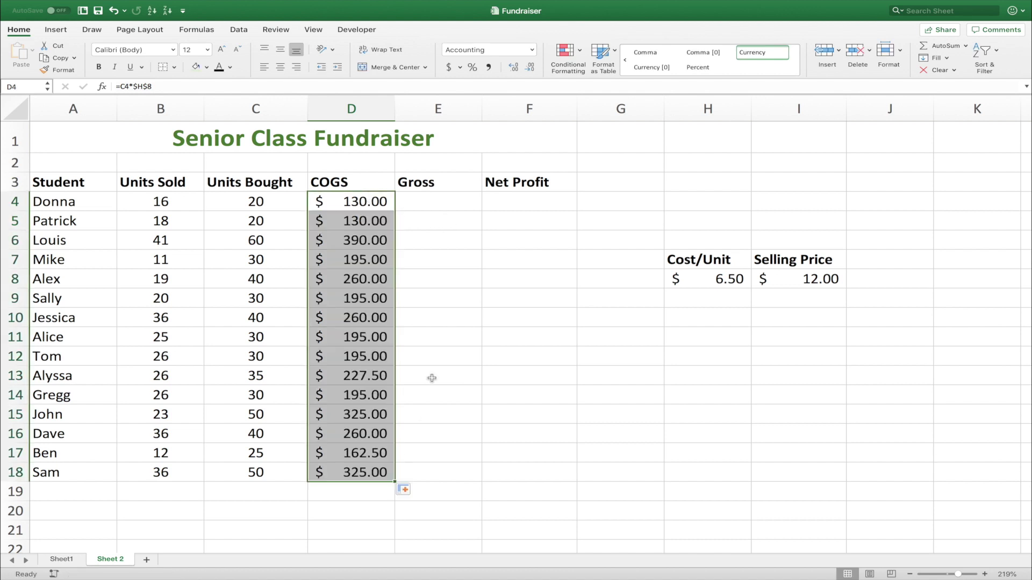
pyautogui.click(423, 277)
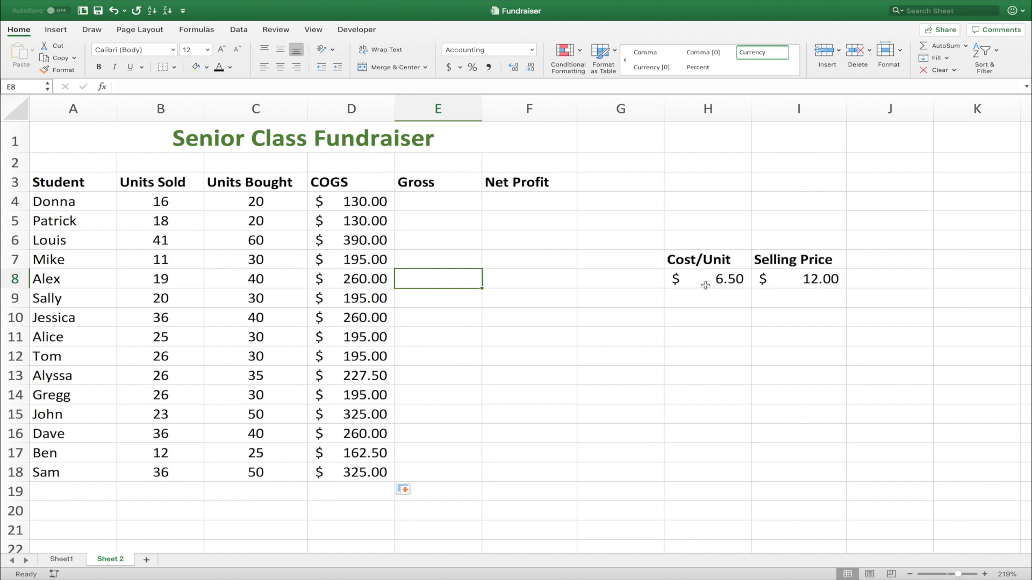
# Step: Verify D9 and D16 read =C9*$H$8 and =C16*$H$8, then start a formula in E4
pyautogui.doubleClick(367, 297)
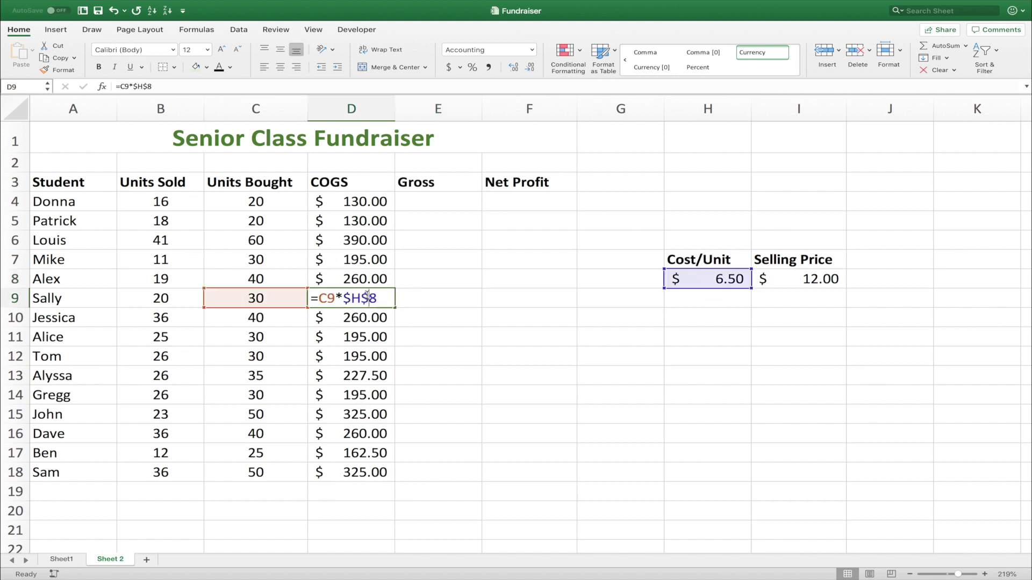
pyautogui.press('Return')
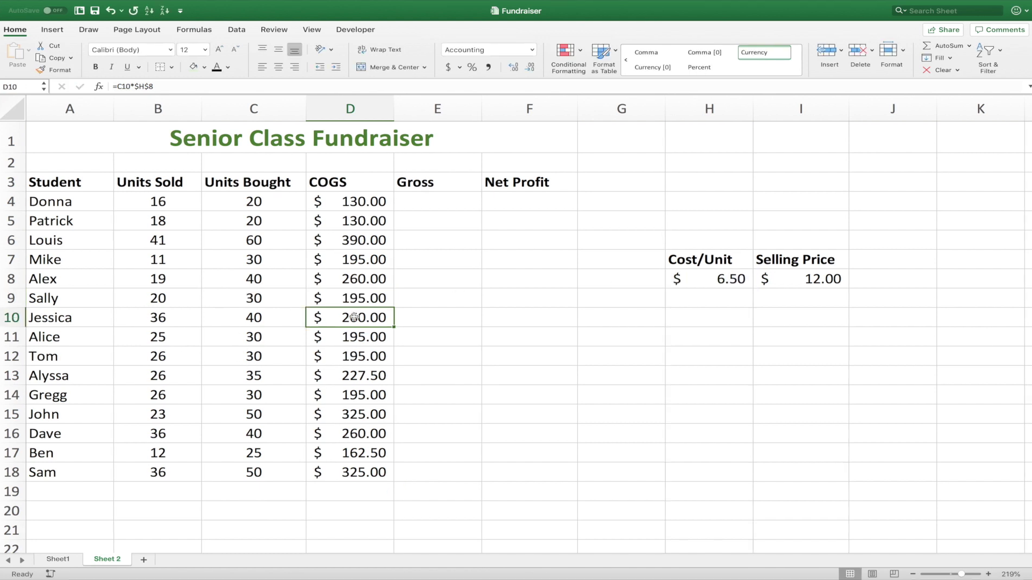
pyautogui.press('Down')
pyautogui.press('Down')
pyautogui.press('Down')
pyautogui.doubleClick(358, 438)
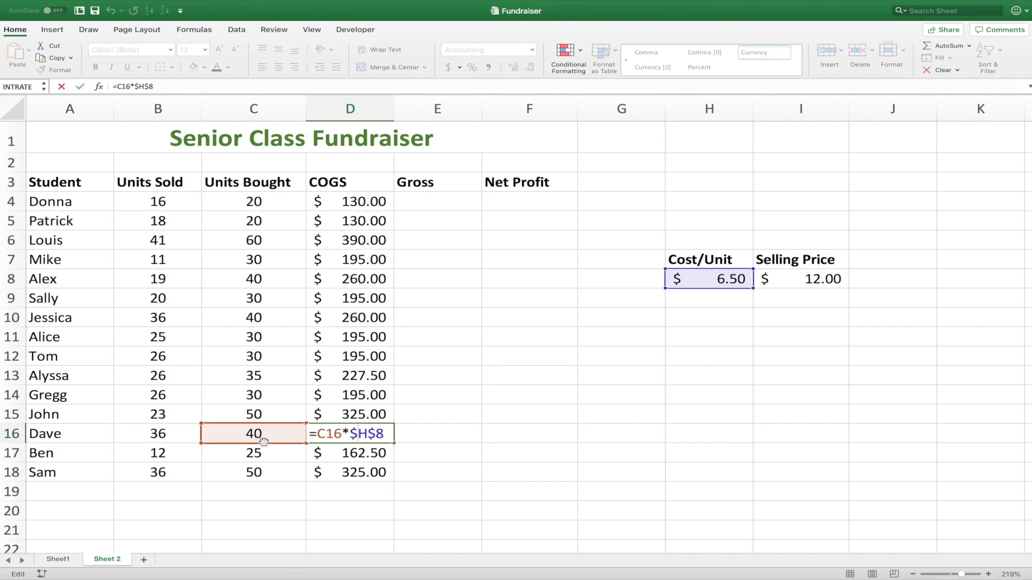
pyautogui.hotkey('ctrl', 'Return')
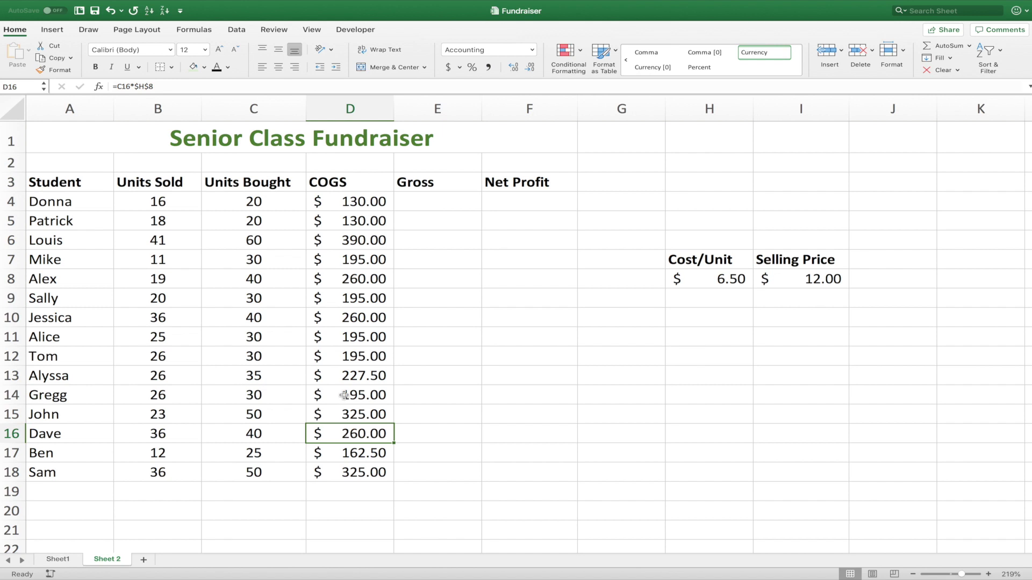
pyautogui.click(451, 205)
pyautogui.write('=')
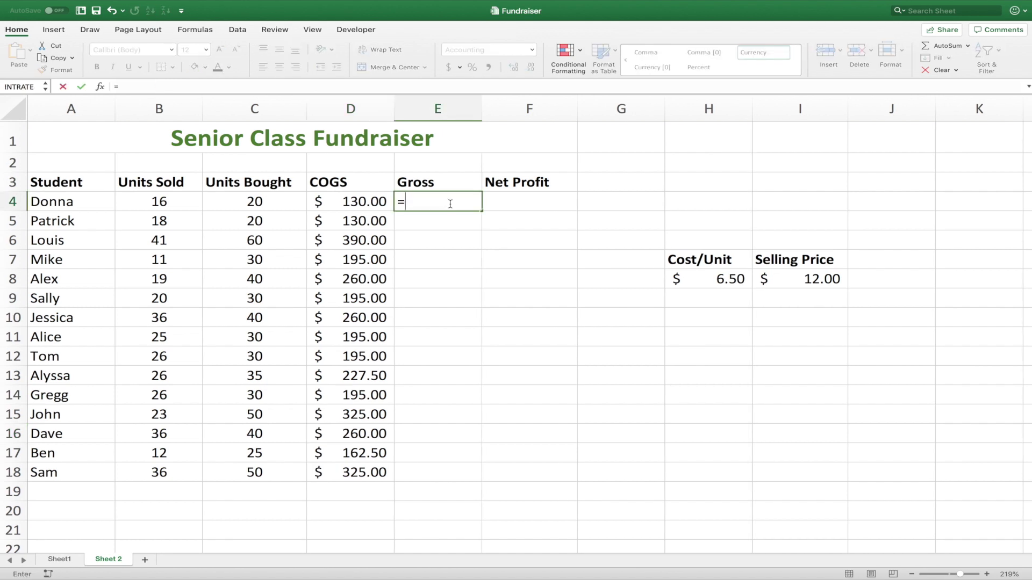
# Step: Enter =B4*$I$8 in E4 and copy it to E18, giving values like $192.00 and $492.00
pyautogui.click(165, 204)
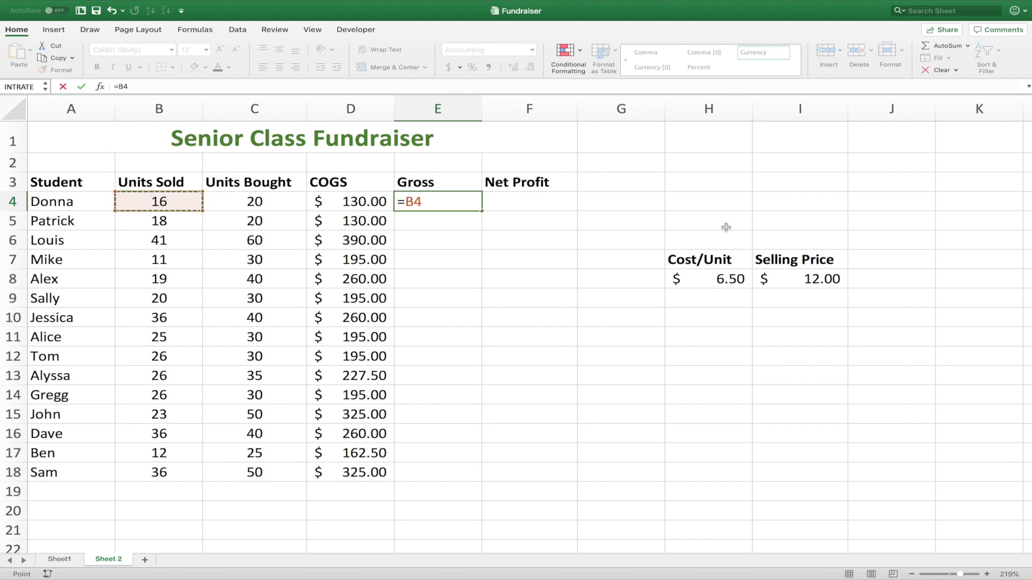
pyautogui.write('*')
pyautogui.click(815, 278)
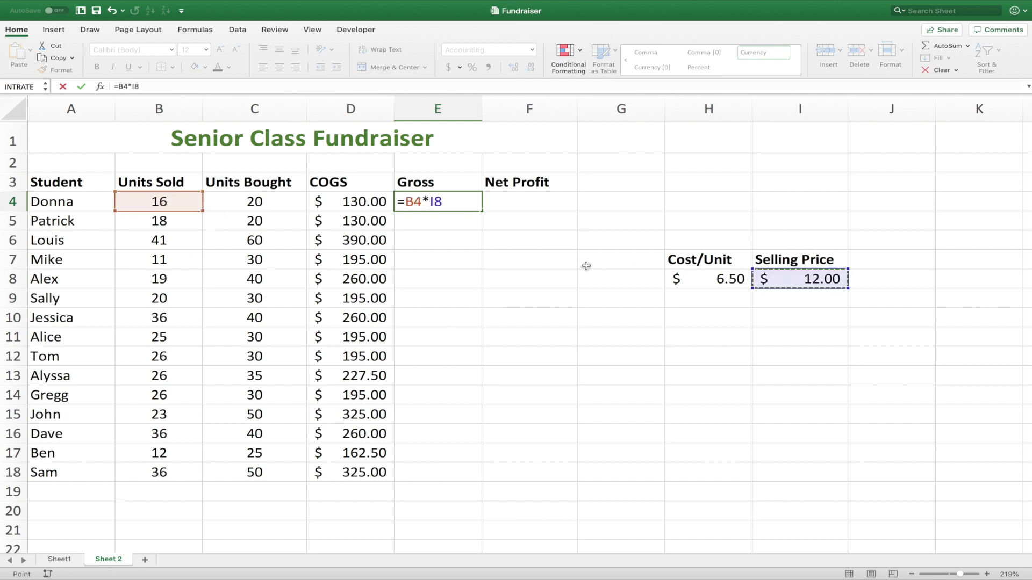
pyautogui.click(436, 204)
pyautogui.write('$I')
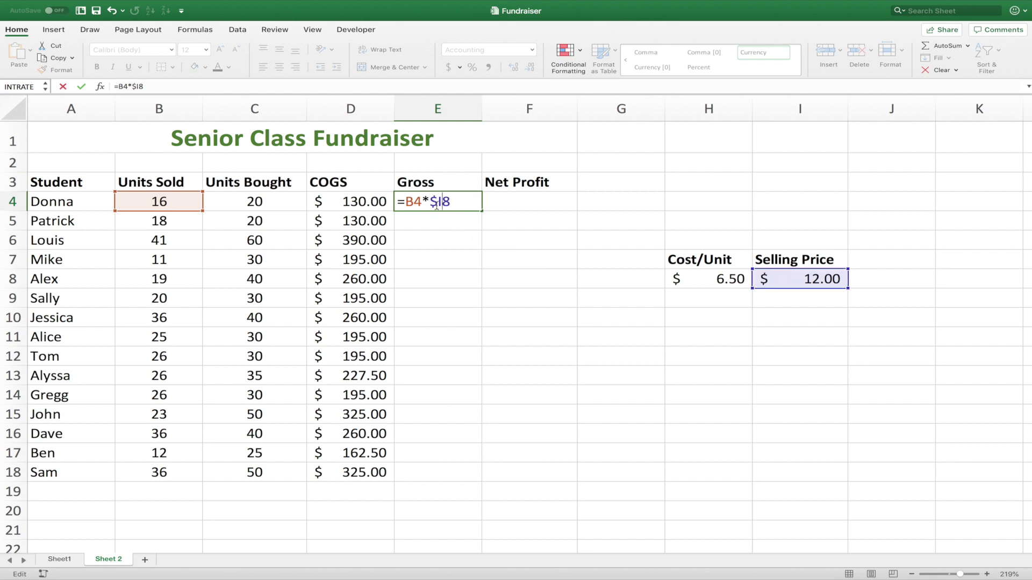
pyautogui.write('$')
pyautogui.press('Return')
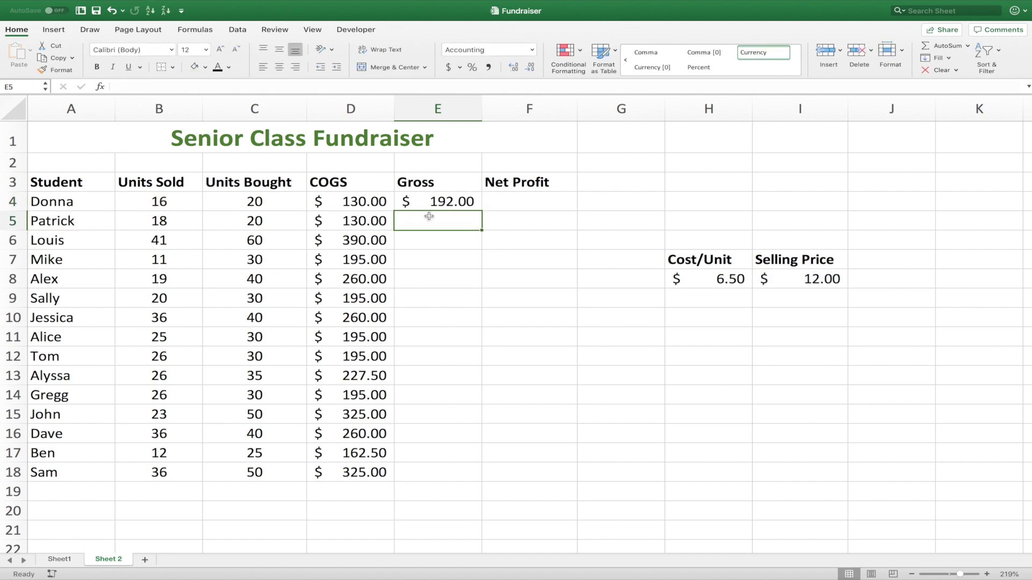
pyautogui.click(457, 207)
pyautogui.moveTo(480, 212); pyautogui.dragTo(479, 480)
pyautogui.click(555, 263)
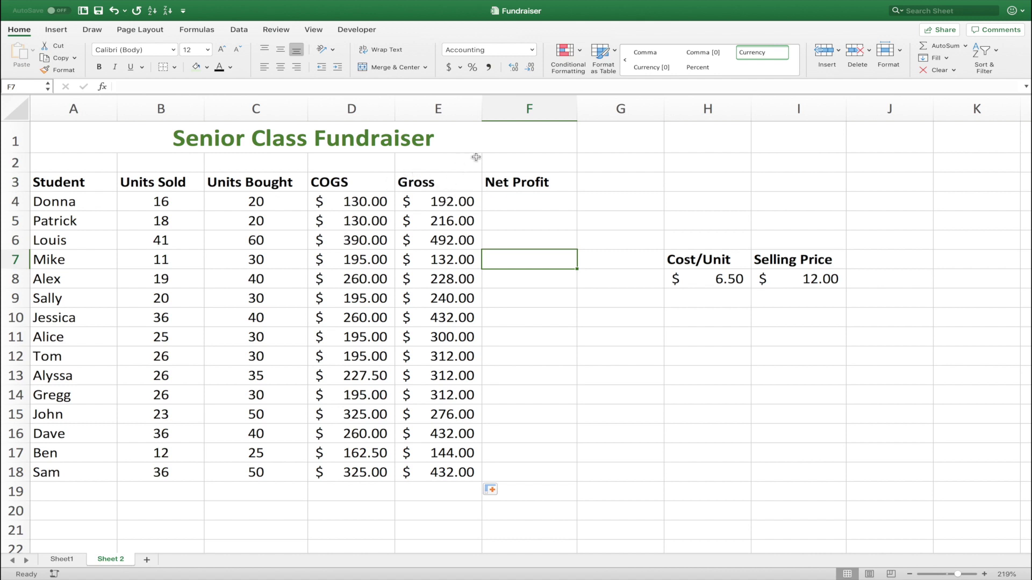
# Step: Enter =E4-D4 in F4, giving a Net Profit of 62.00 for the first student
pyautogui.click(551, 210)
pyautogui.write('=')
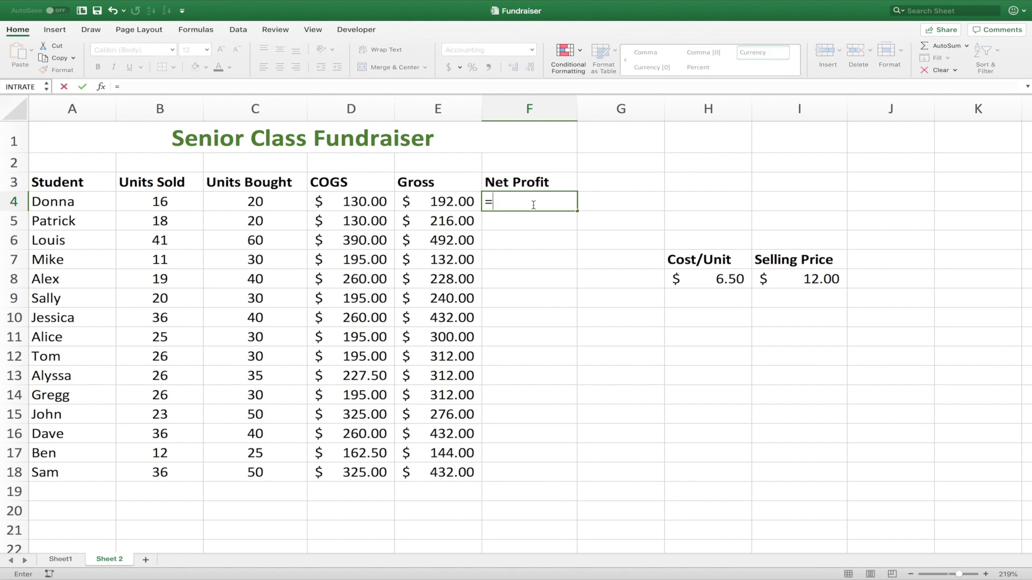
pyautogui.click(450, 202)
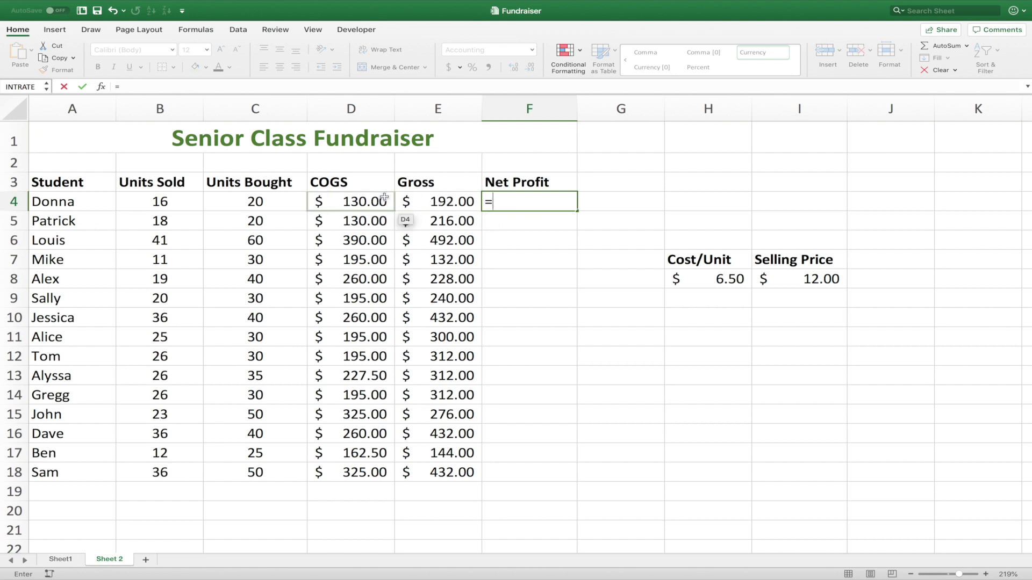
pyautogui.click(433, 205)
pyautogui.write('-')
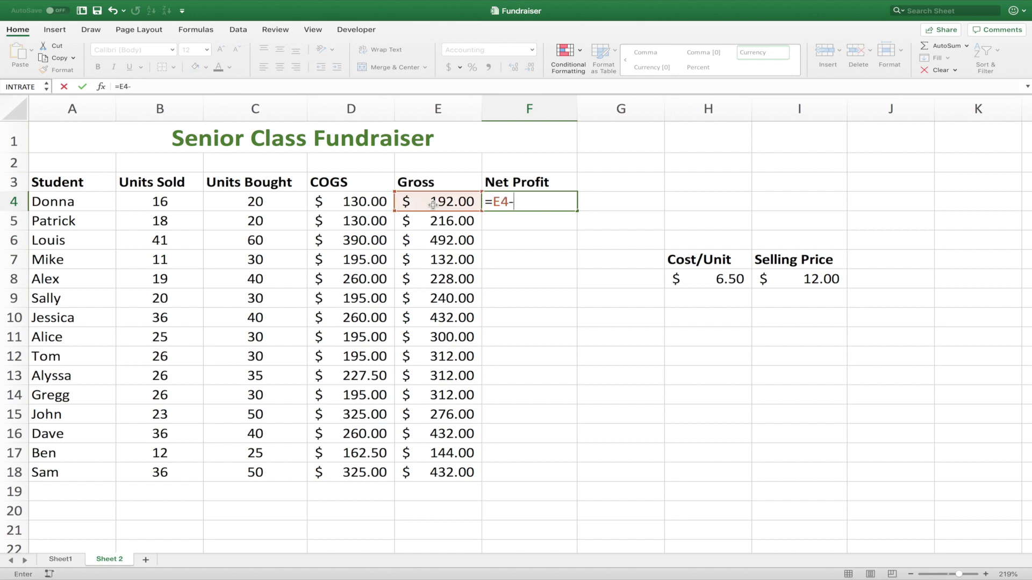
pyautogui.click(347, 202)
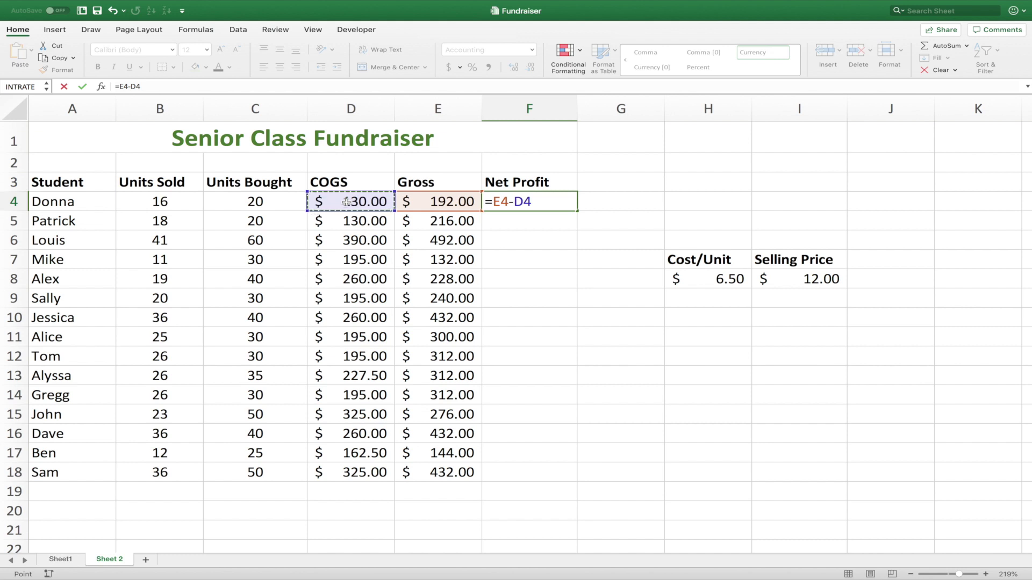
pyautogui.press('Return')
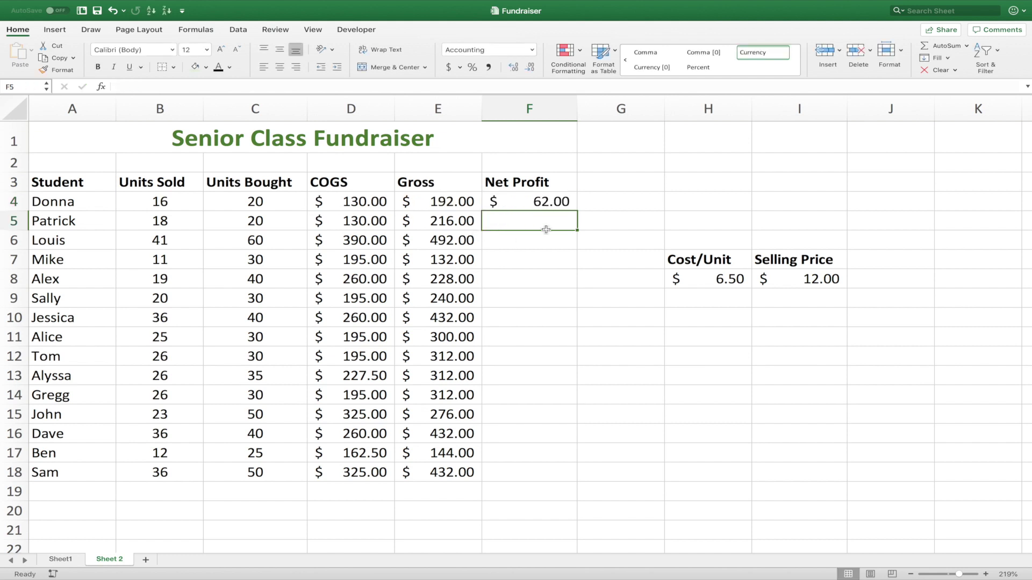
# Step: Copy F4's formula down to F18, showing values like 62.00, (63.00) and (49.00)
pyautogui.click(554, 206)
pyautogui.moveTo(579, 211); pyautogui.dragTo(604, 480)
pyautogui.click(607, 336)
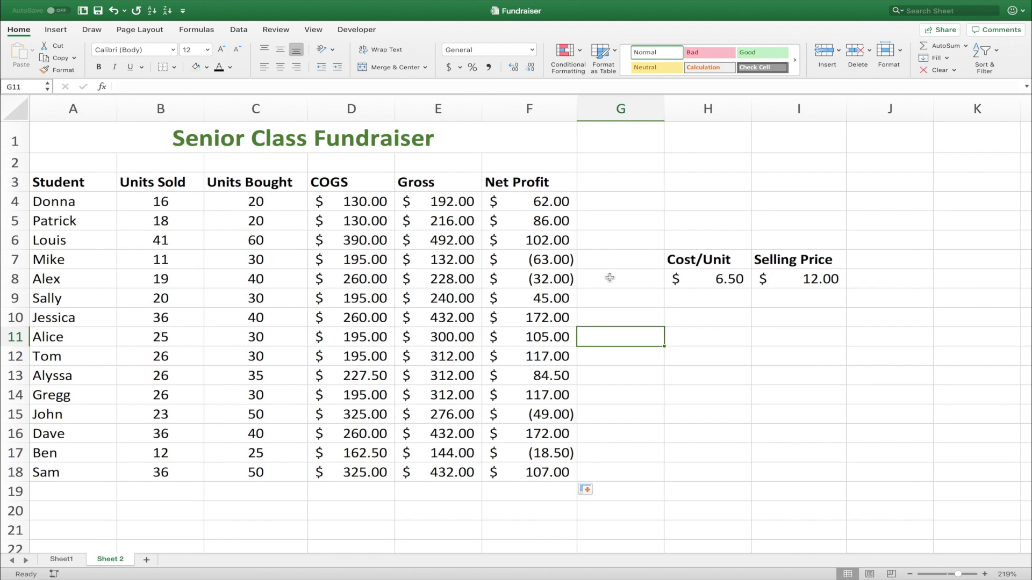
pyautogui.click(629, 183)
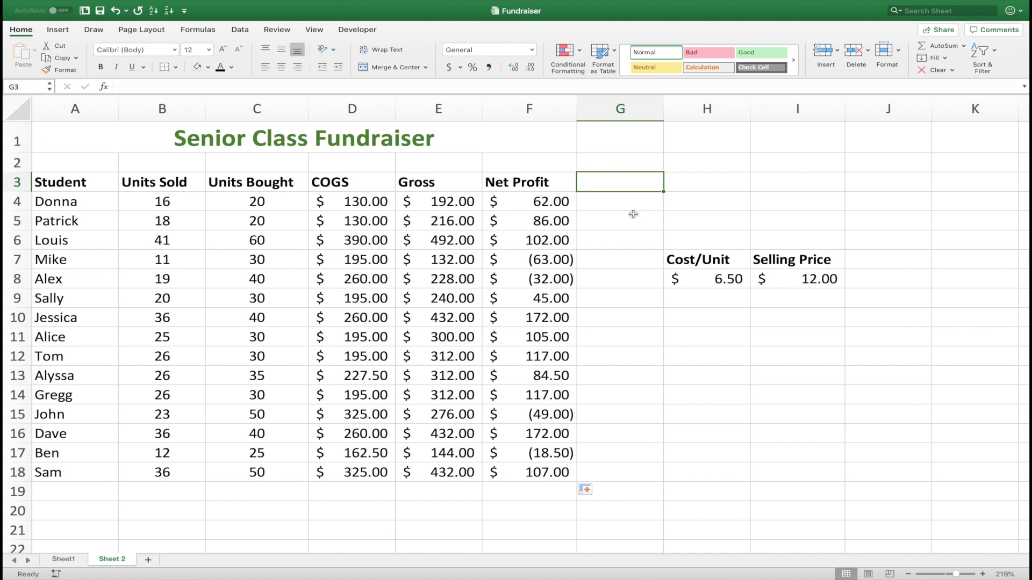
pyautogui.press('Down')
pyautogui.press('Down')
pyautogui.press('Down')
pyautogui.press('Down')
pyautogui.press('Down')
pyautogui.press('Down')
pyautogui.press('Down')
pyautogui.press('Down')
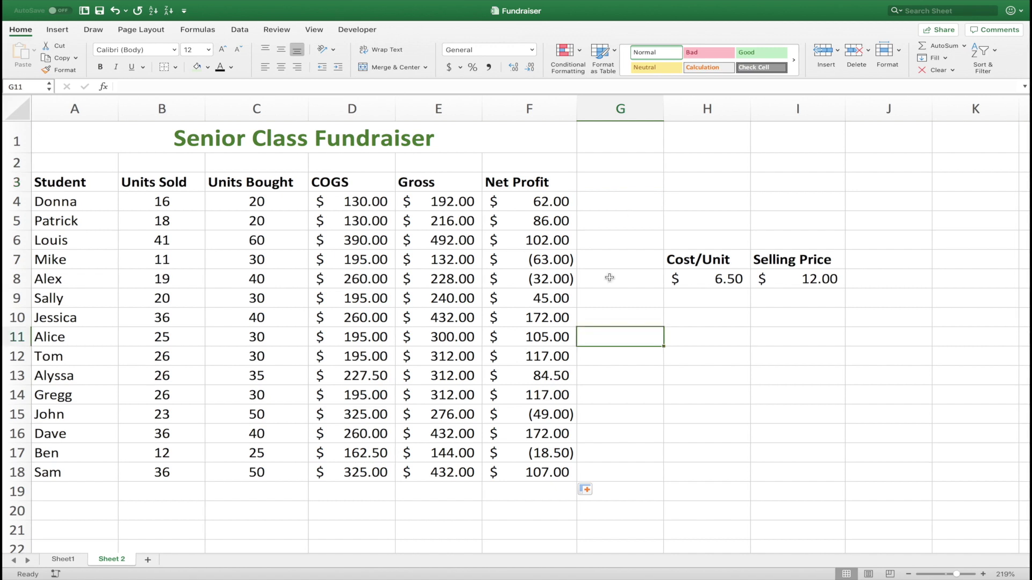